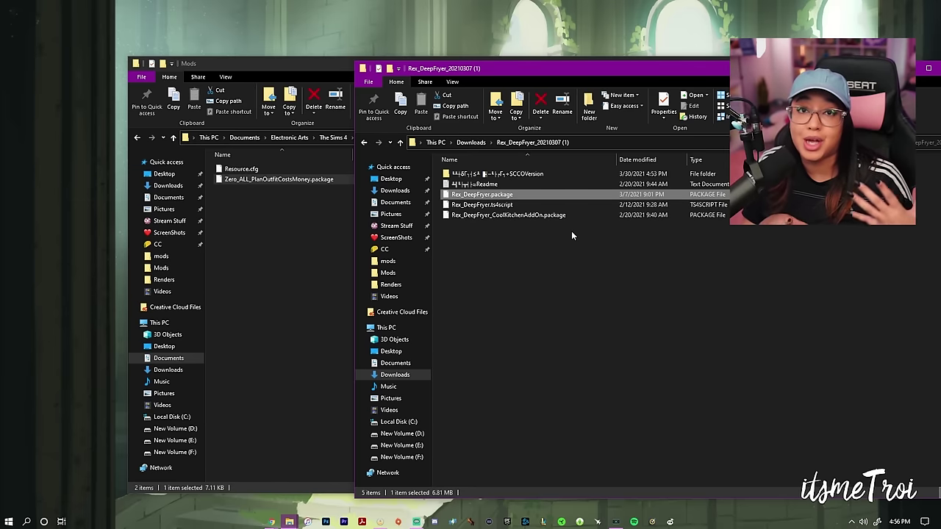
# Step: Move the three Rex_DeepFryer mod files into The Sims 4 Mods folder
pyautogui.moveTo(525, 259); pyautogui.dragTo(495, 199)
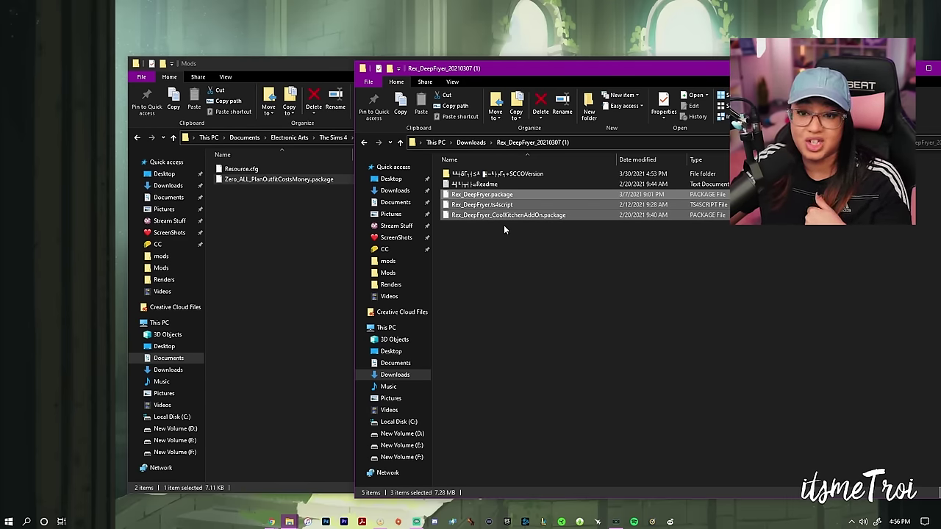
pyautogui.moveTo(525, 206); pyautogui.dragTo(316, 237)
pyautogui.click(477, 239)
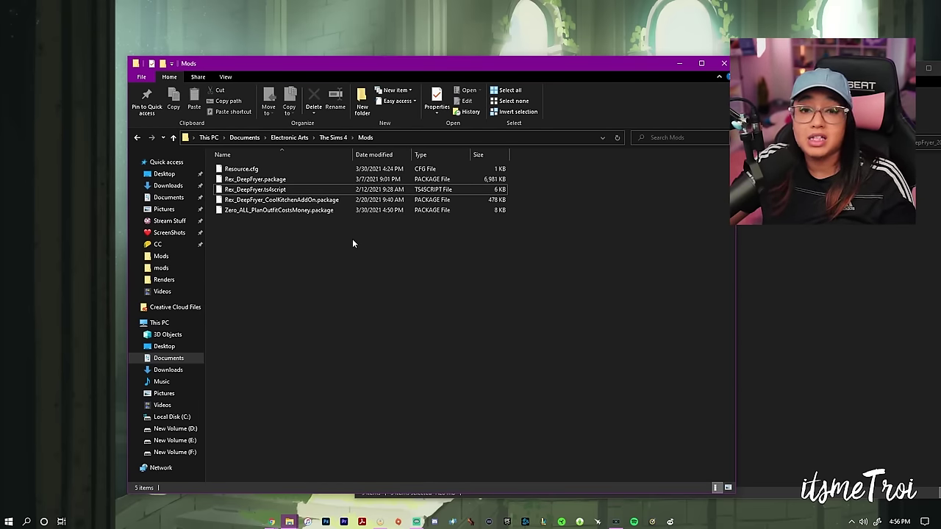
# Step: Select the four mod files below Resource.cfg and review their actions list
pyautogui.moveTo(311, 259); pyautogui.dragTo(252, 185)
pyautogui.rightClick(252, 189)
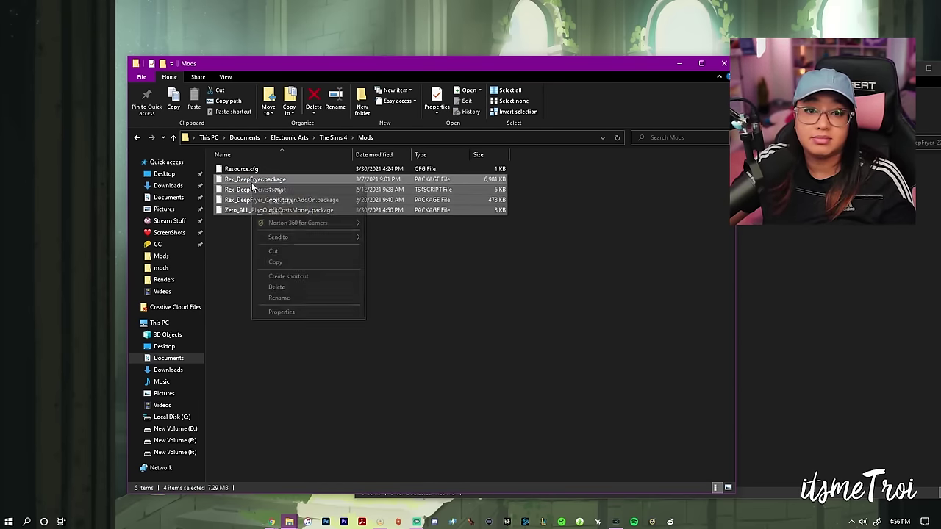
pyautogui.click(312, 297)
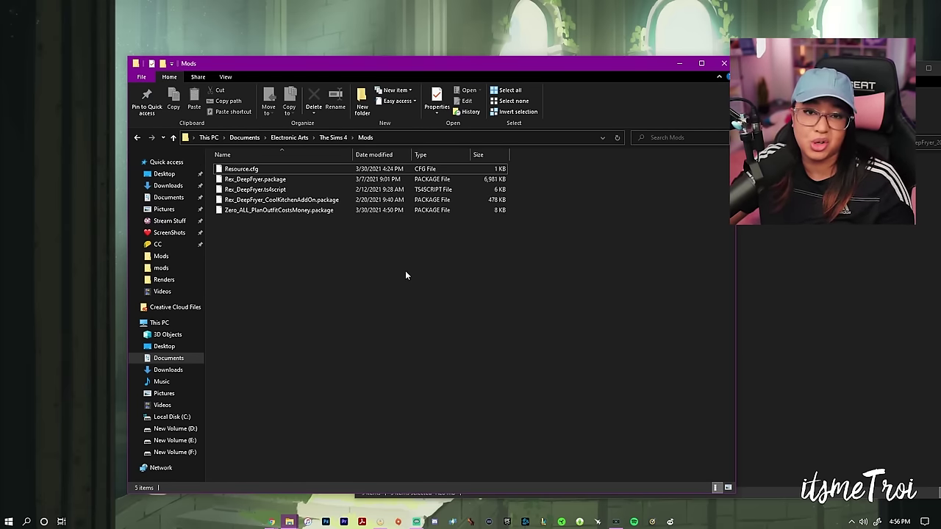
# Step: Close the Mods folder and downloads folder windows
pyautogui.click(723, 63)
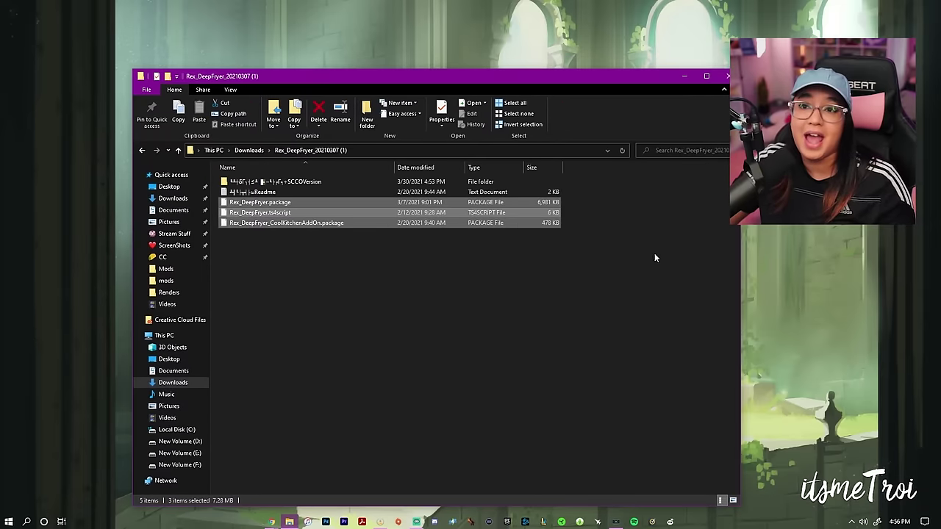
pyautogui.click(654, 253)
pyautogui.click(727, 76)
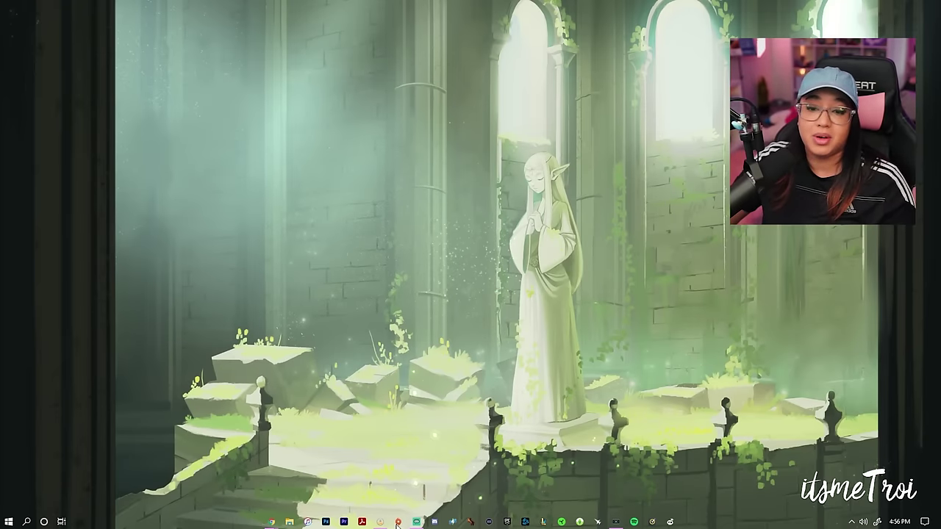
# Step: Launch The Sims 4 from Origin's game library and open Game Options
pyautogui.click(398, 523)
pyautogui.click(276, 253)
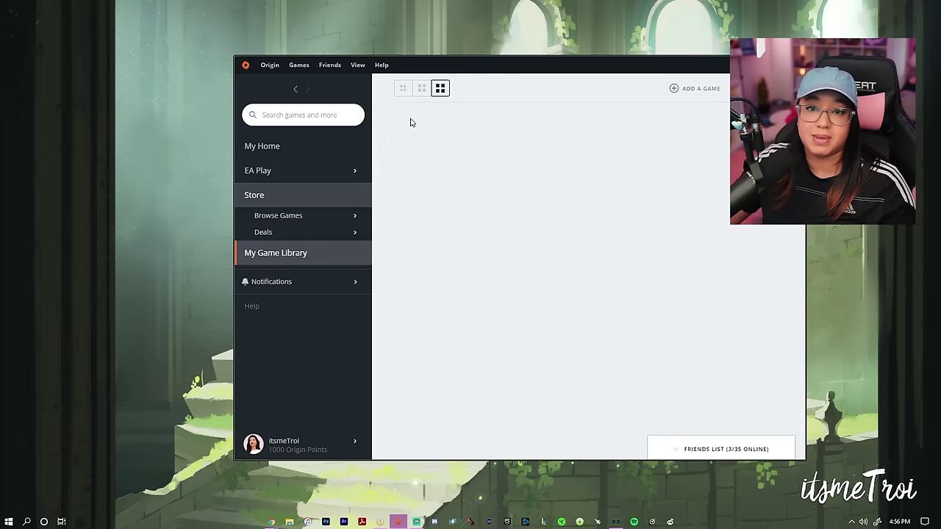
pyautogui.click(530, 228)
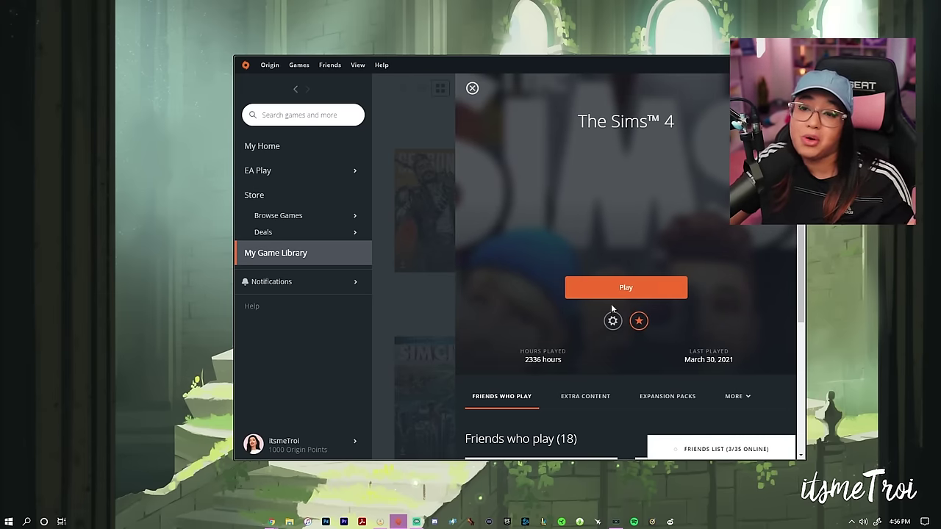
pyautogui.click(613, 293)
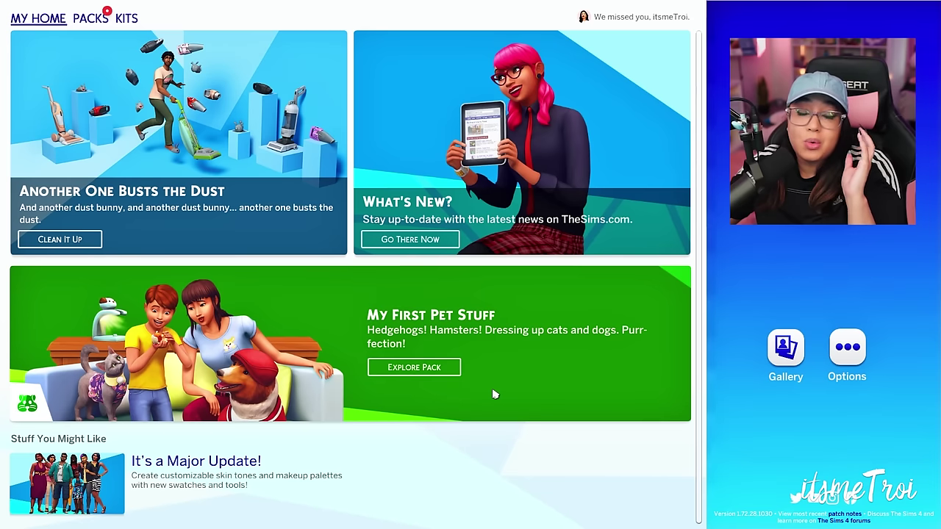
pyautogui.click(851, 349)
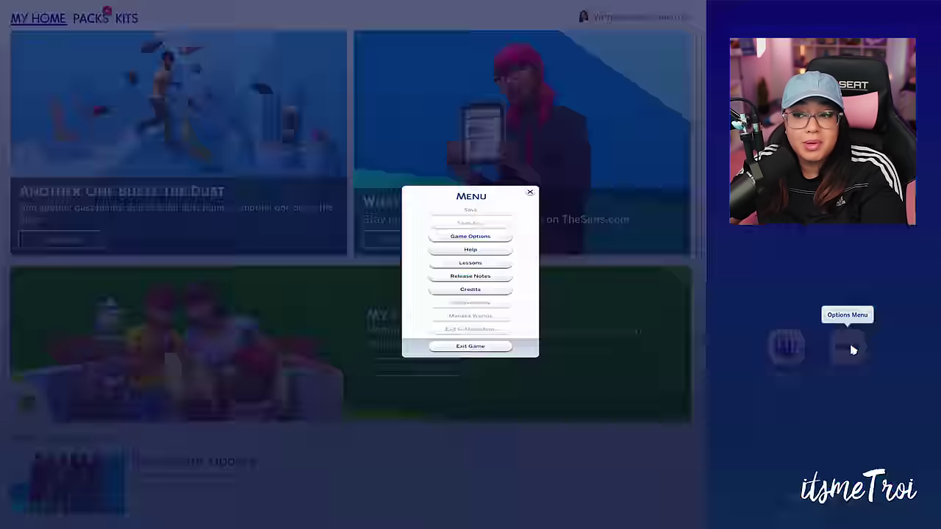
pyautogui.click(471, 225)
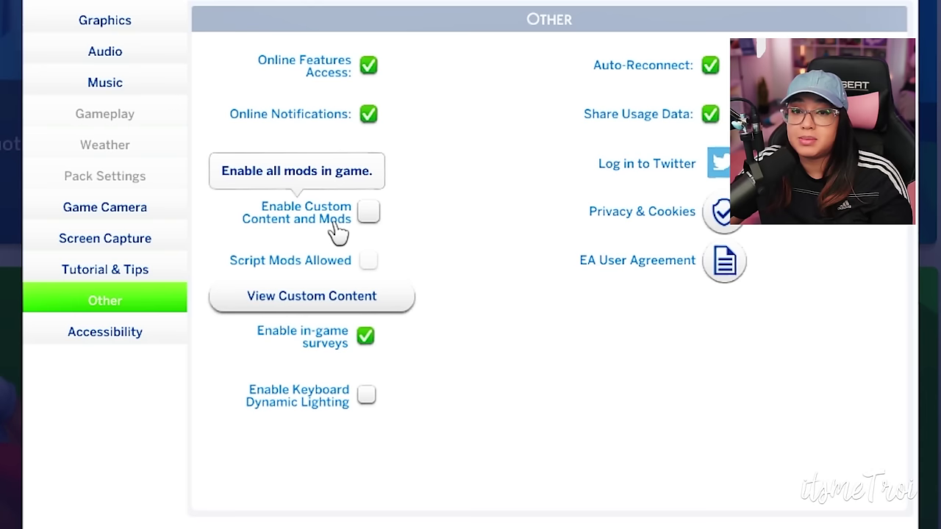
# Step: Tick Enable Custom Content and Mods and Script Mods Allowed, apply, and close Game Options
pyautogui.click(365, 216)
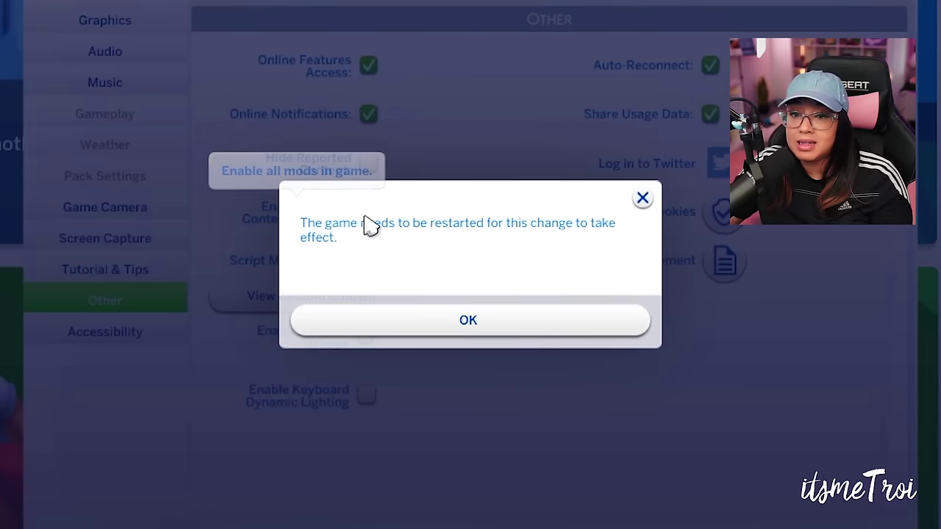
pyautogui.click(455, 336)
pyautogui.click(369, 262)
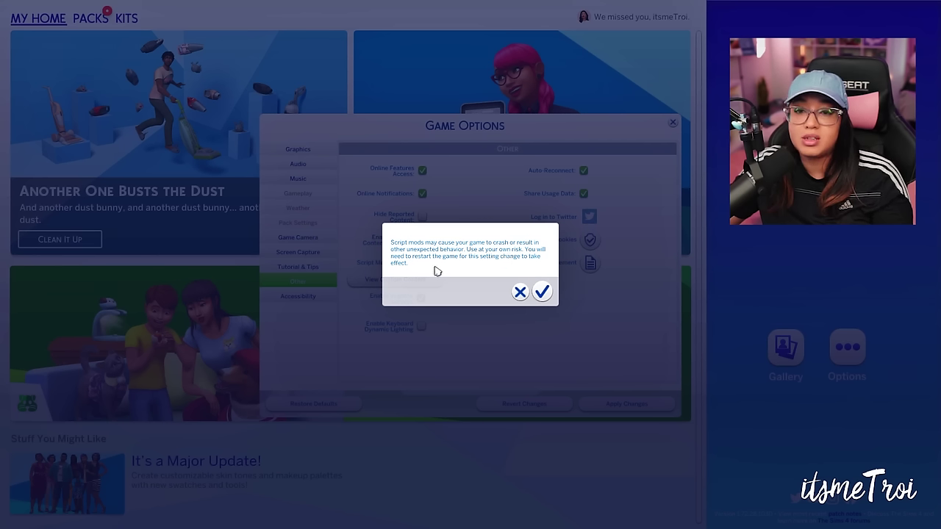
pyautogui.click(541, 293)
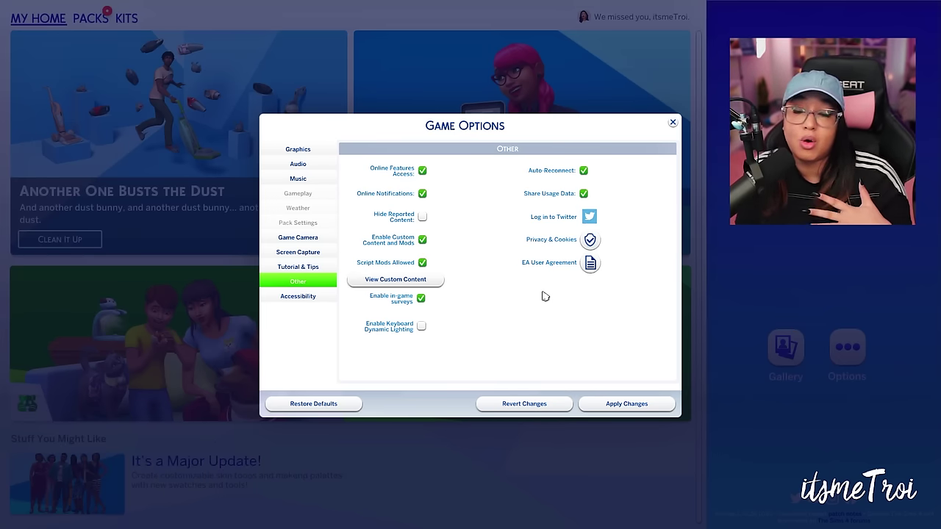
pyautogui.click(628, 416)
pyautogui.click(673, 122)
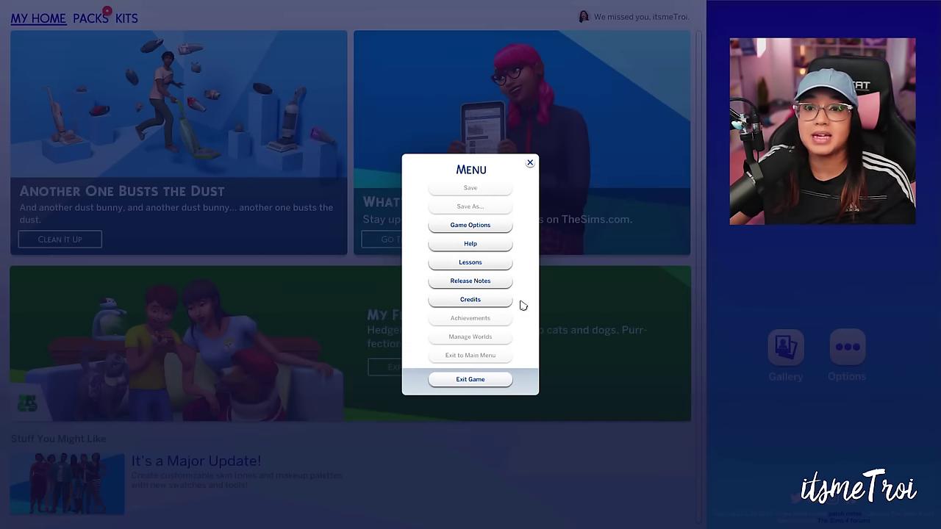
# Step: Exit and relaunch the game, then turn off Show At Startup in the loaded mods list
pyautogui.click(462, 378)
pyautogui.click(543, 293)
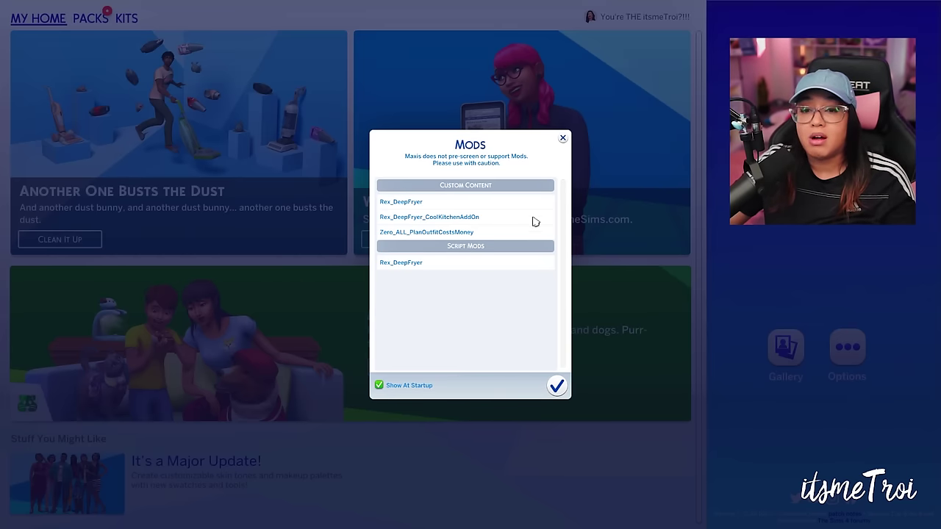
pyautogui.click(380, 386)
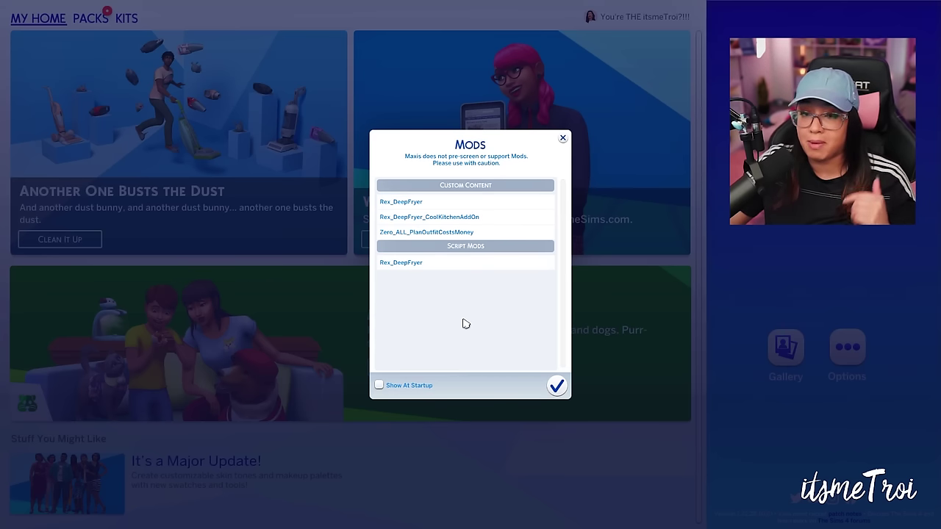
pyautogui.click(553, 387)
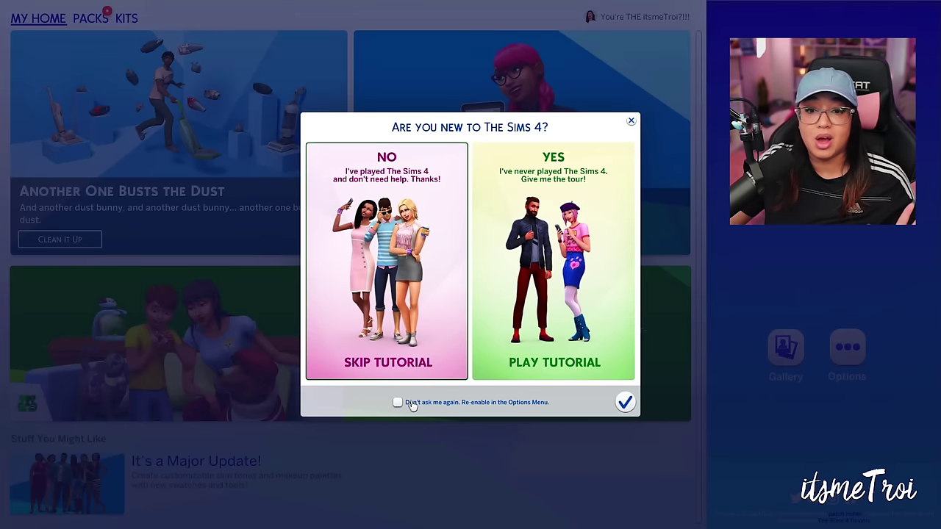
# Step: Dismiss the tutorial prompt, zoom into the house, and choose Plan Outfits on the dresser
pyautogui.click(398, 402)
pyautogui.click(624, 402)
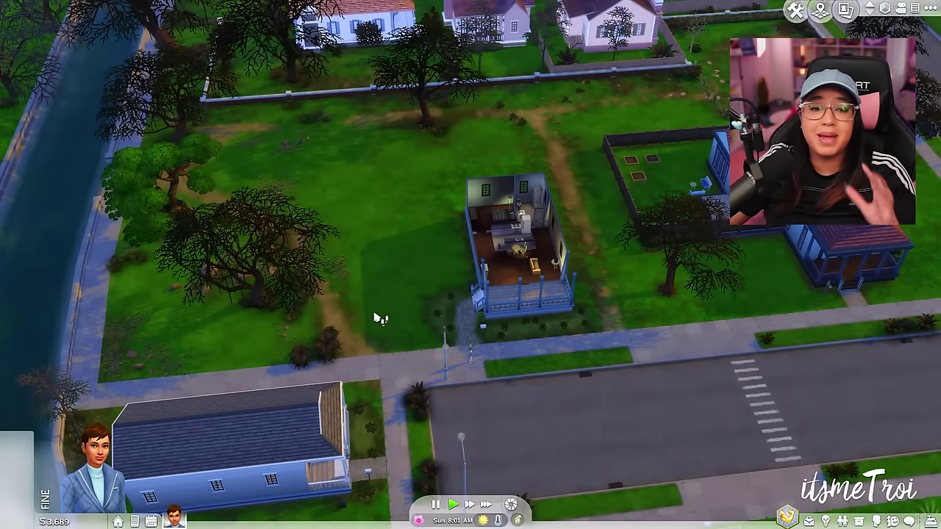
pyautogui.scroll(3, 345, 314)
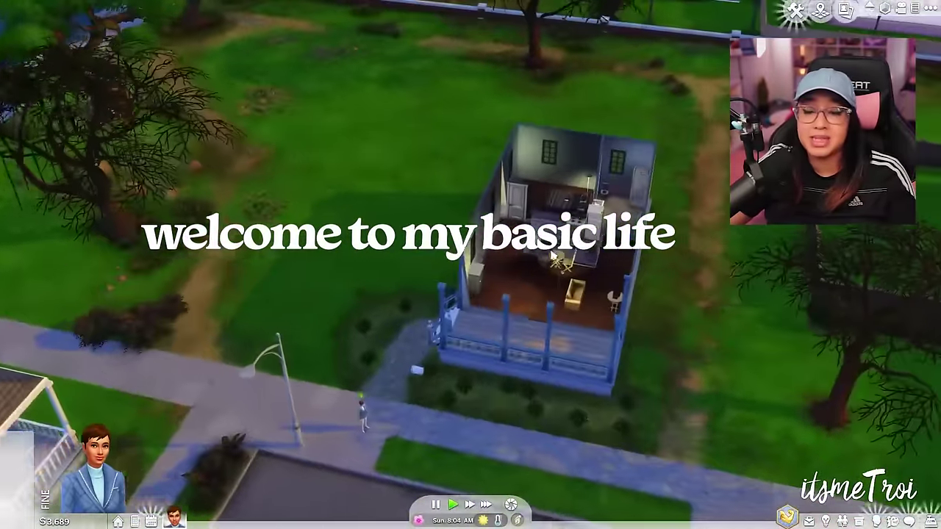
pyautogui.scroll(5, 552, 253)
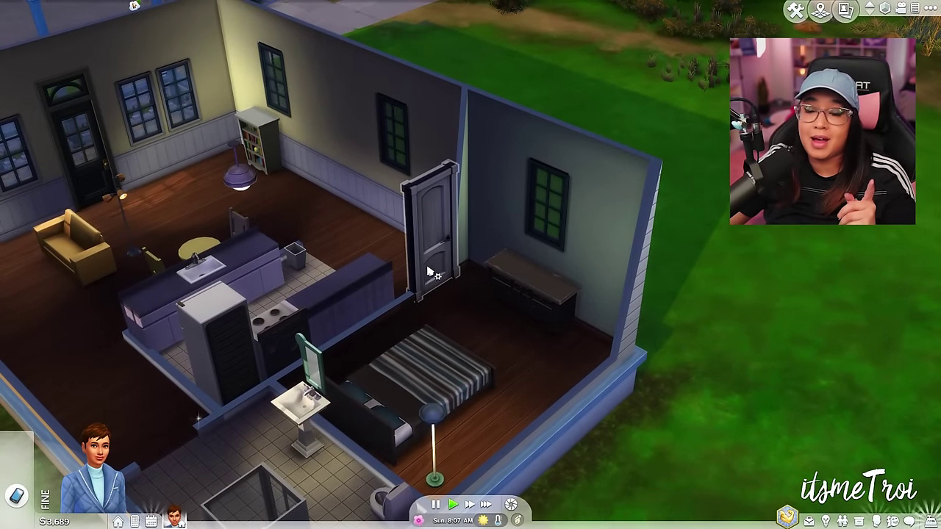
pyautogui.click(535, 293)
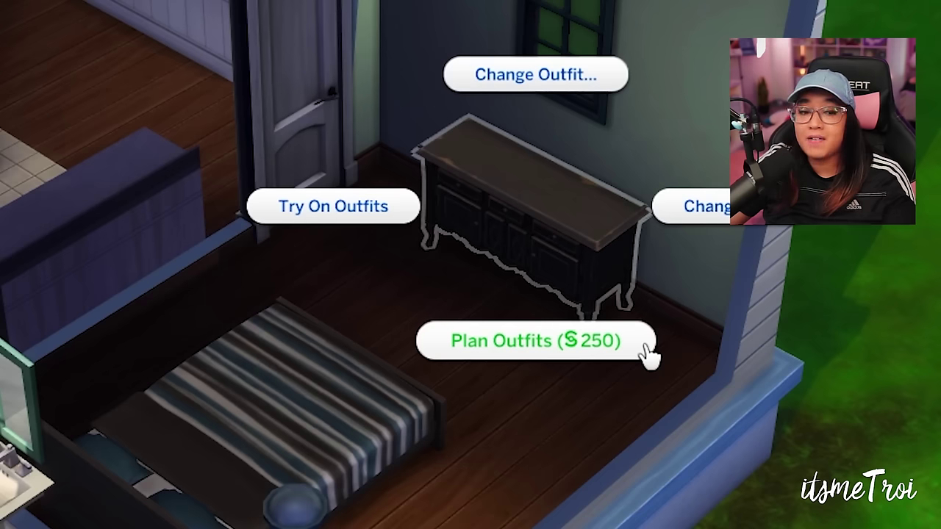
pyautogui.click(621, 356)
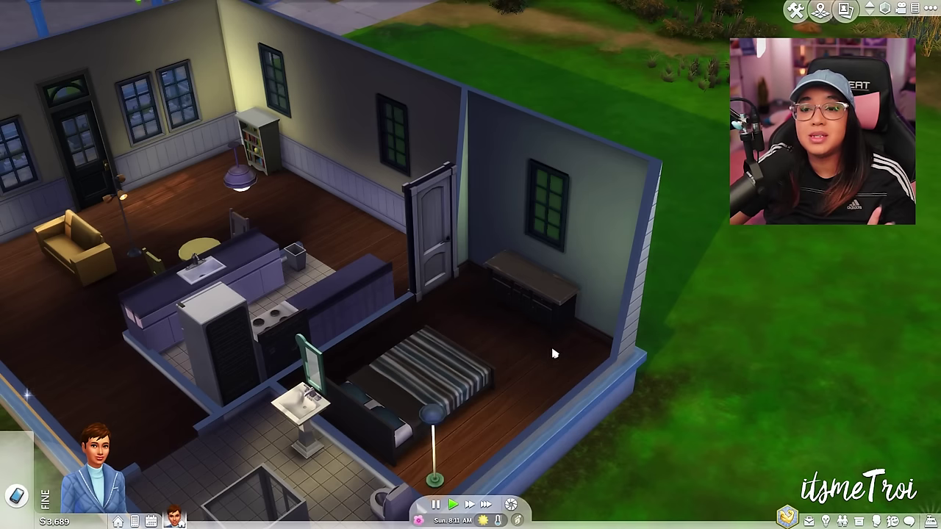
# Step: Run the game at normal speed briefly, then pause it
pyautogui.click(484, 506)
pyautogui.press('a')
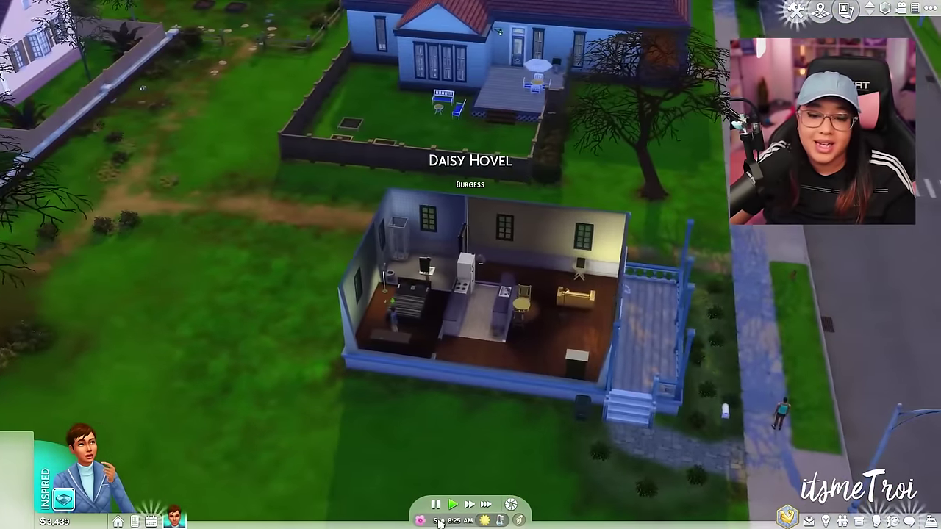
pyautogui.click(435, 504)
pyautogui.press('d')
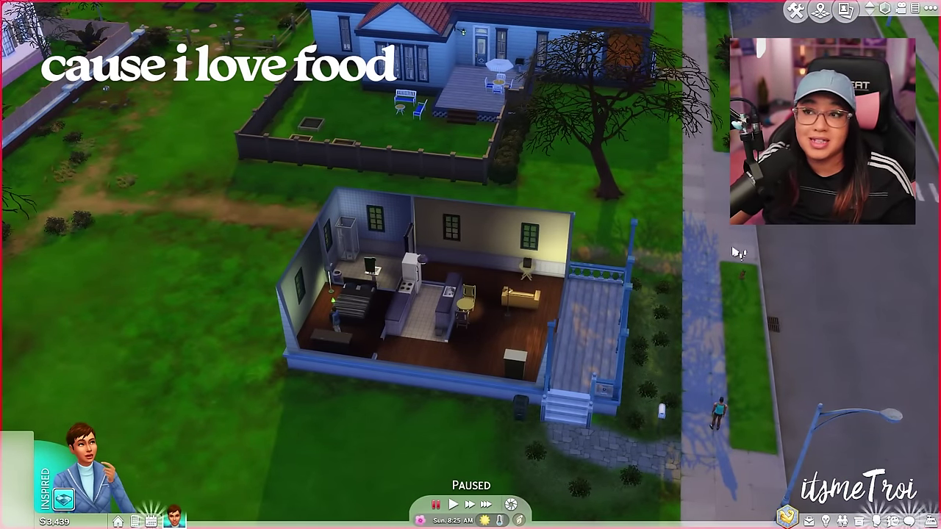
# Step: Enter Build mode and search the catalog for 'deep fryer'
pyautogui.press('F2')
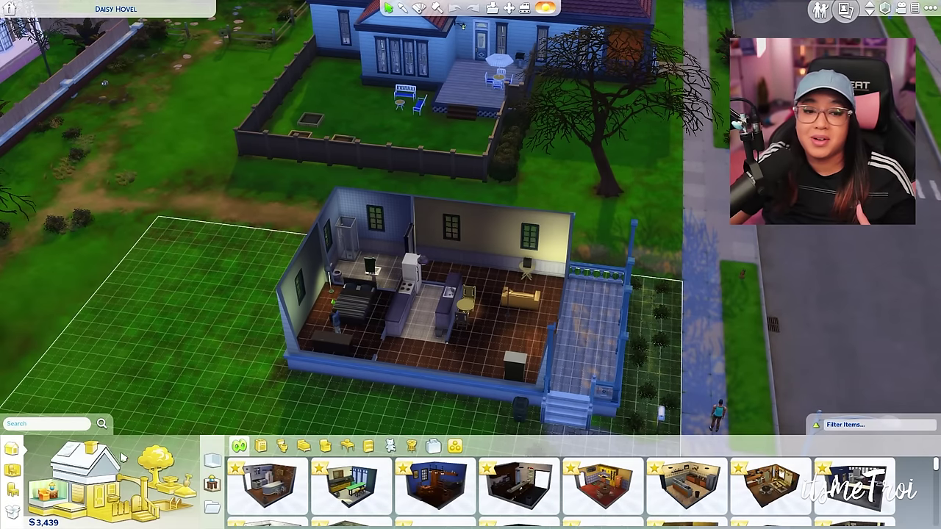
pyautogui.click(39, 424)
pyautogui.write('d')
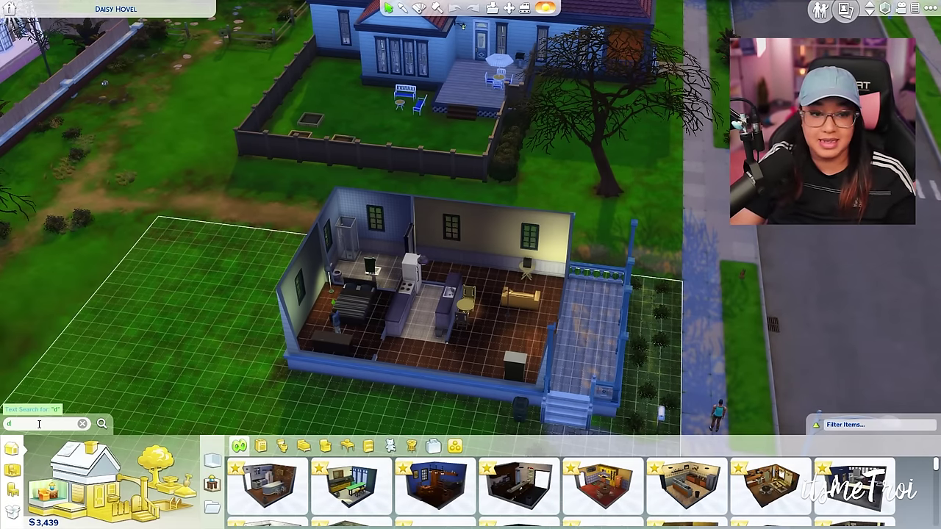
pyautogui.write('eep fry')
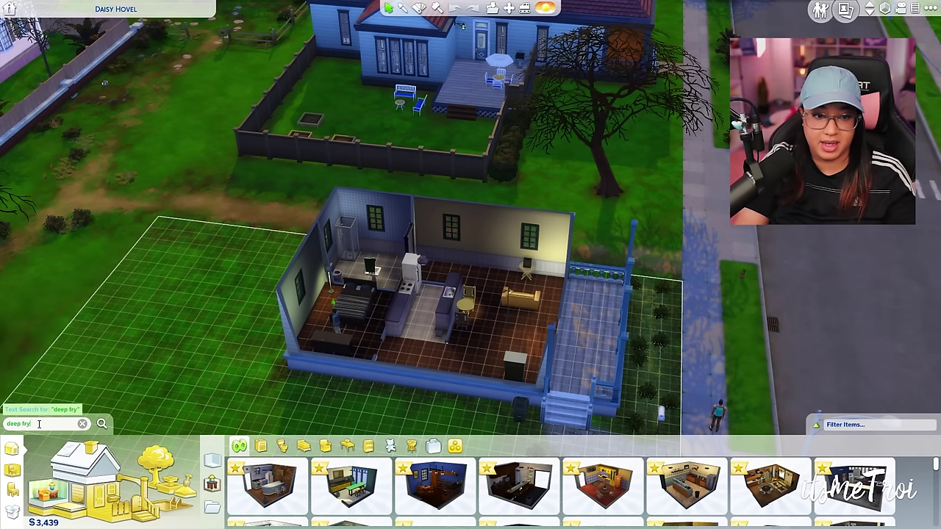
pyautogui.write('er')
pyautogui.press('Return')
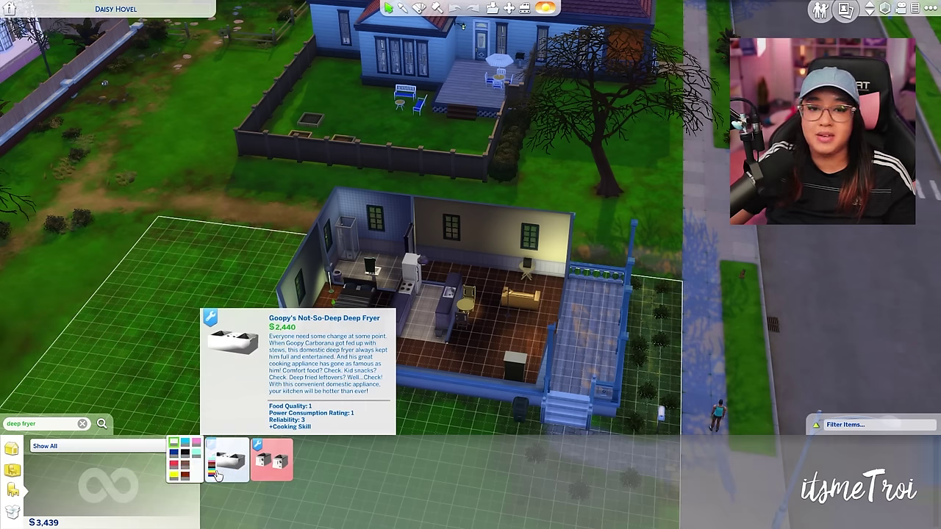
# Step: Filter the catalog results to show Custom Content only
pyautogui.moveTo(266, 457)
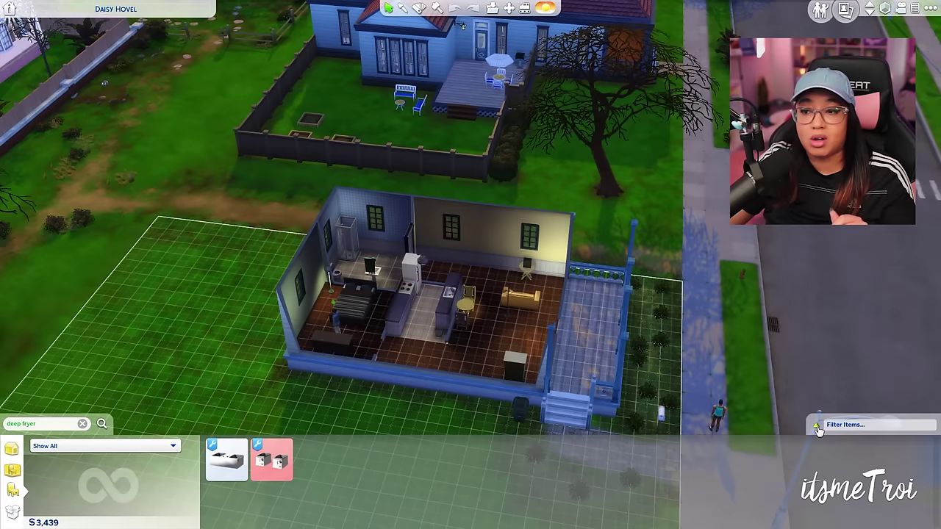
pyautogui.click(845, 424)
pyautogui.click(894, 337)
pyautogui.scroll(-1, 894, 341)
pyautogui.click(886, 361)
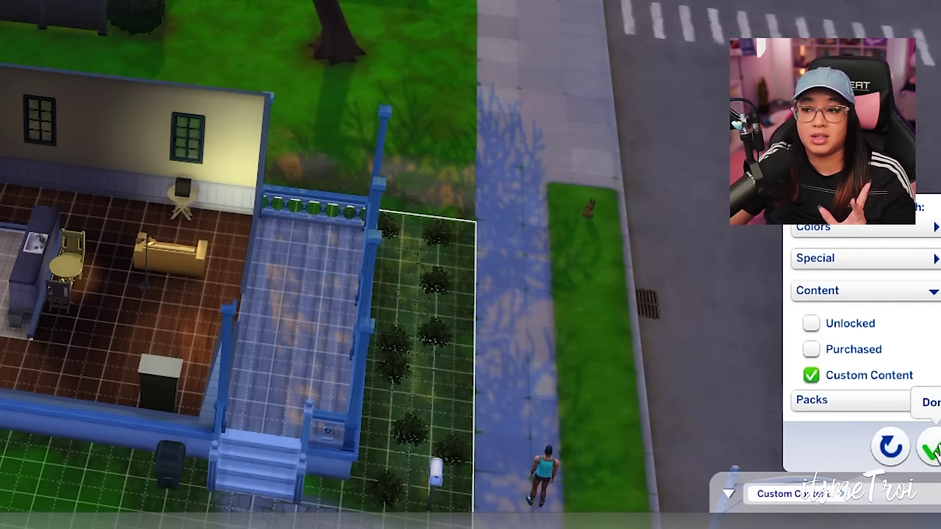
pyautogui.click(930, 449)
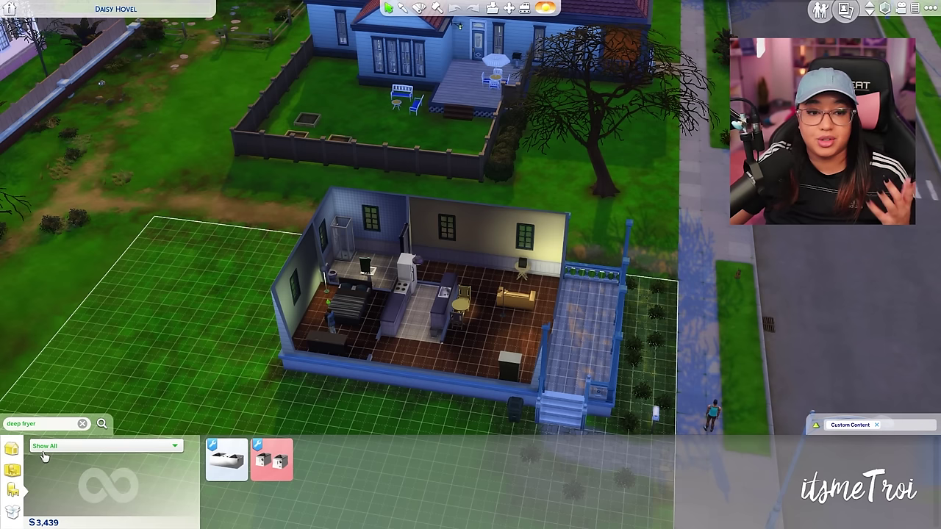
# Step: Place the pink Goopy's Not-So-Deep Deep Fryer on the kitchen counter
pyautogui.moveTo(242, 461)
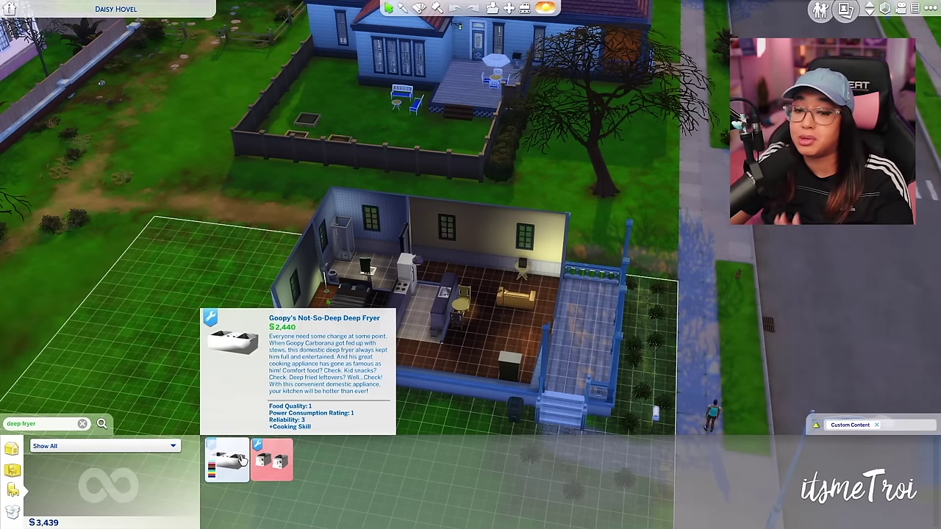
pyautogui.moveTo(190, 457)
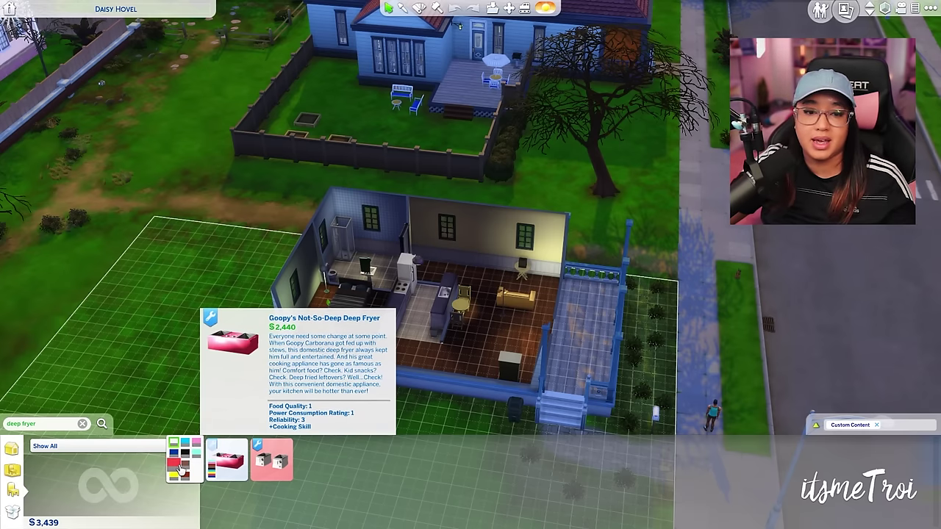
pyautogui.click(174, 465)
pyautogui.scroll(3, 419, 294)
pyautogui.scroll(3, 408, 316)
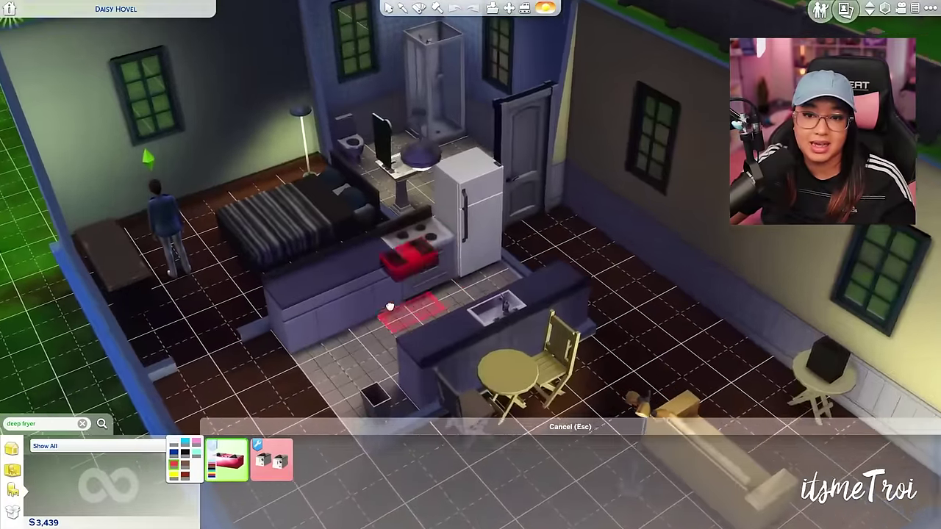
pyautogui.click(377, 274)
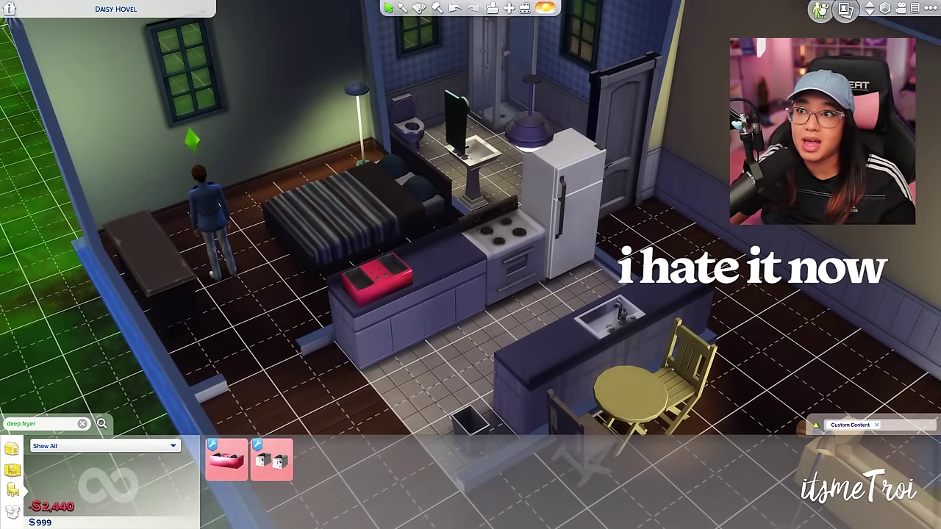
# Step: Return to live play and choose palm oil for the deep fryer
pyautogui.press('F1')
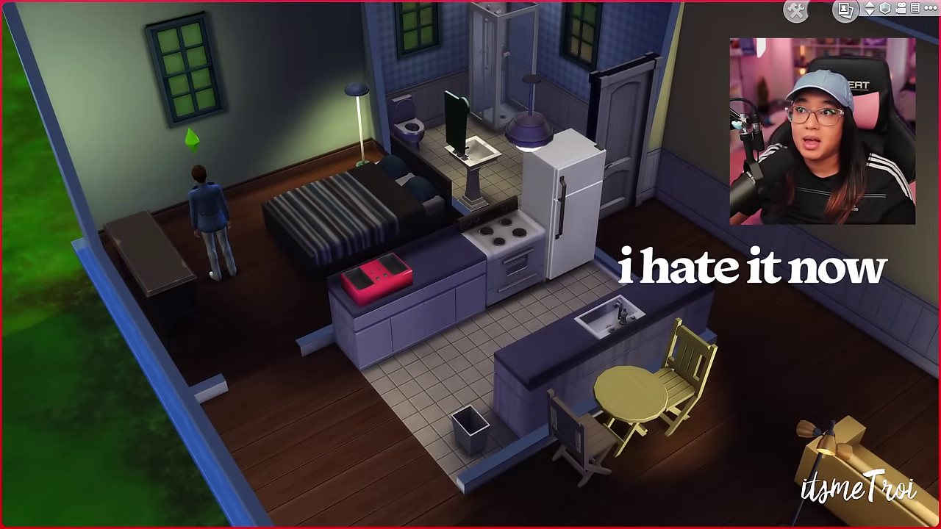
pyautogui.scroll(3, 417, 294)
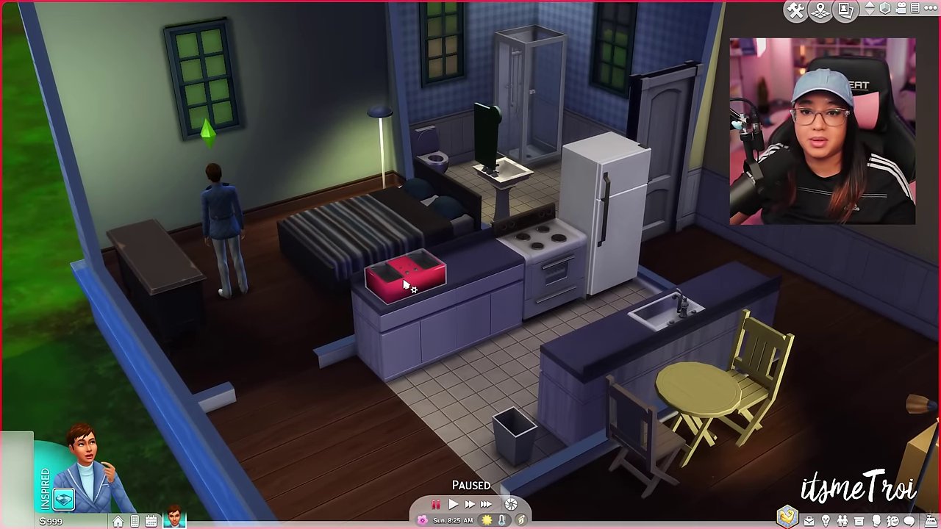
pyautogui.click(418, 294)
pyautogui.click(471, 300)
pyautogui.click(397, 299)
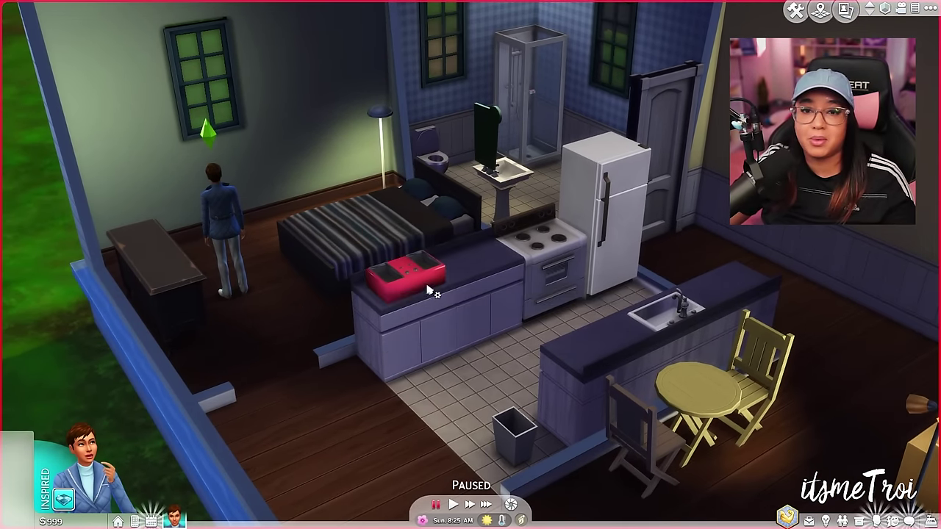